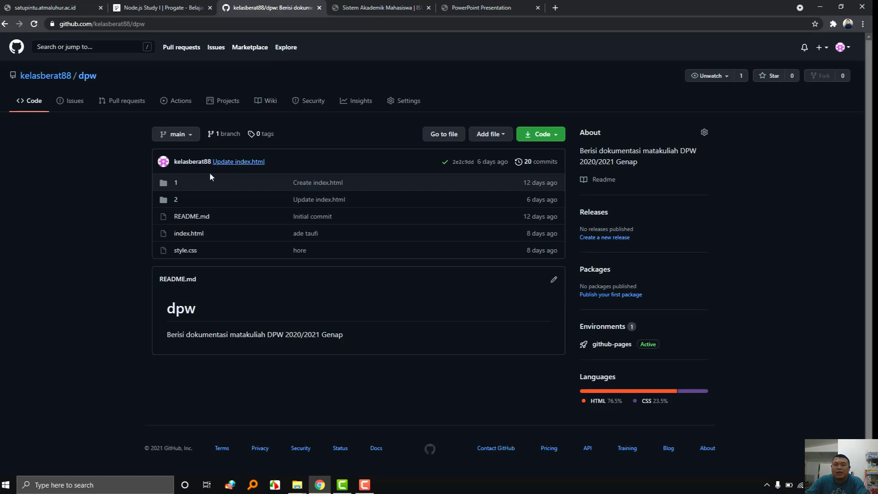
Create a new file named 3/readme.md in the dpw repository.
click(494, 137)
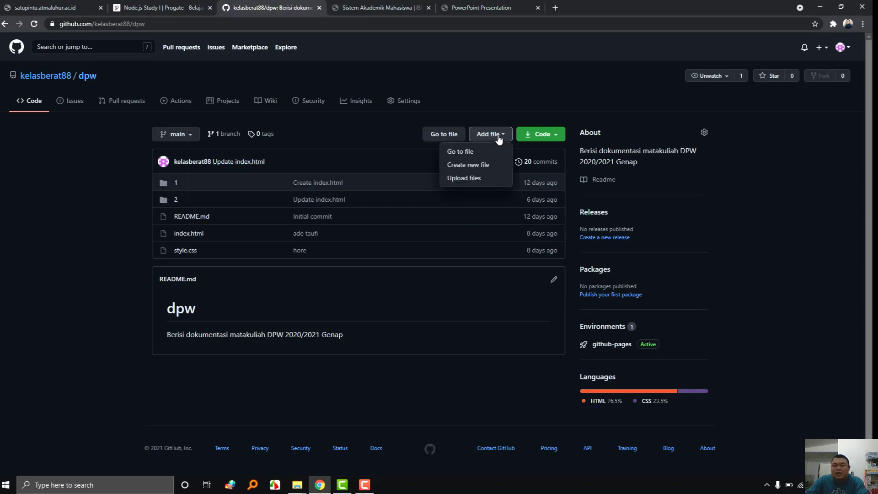
click(498, 170)
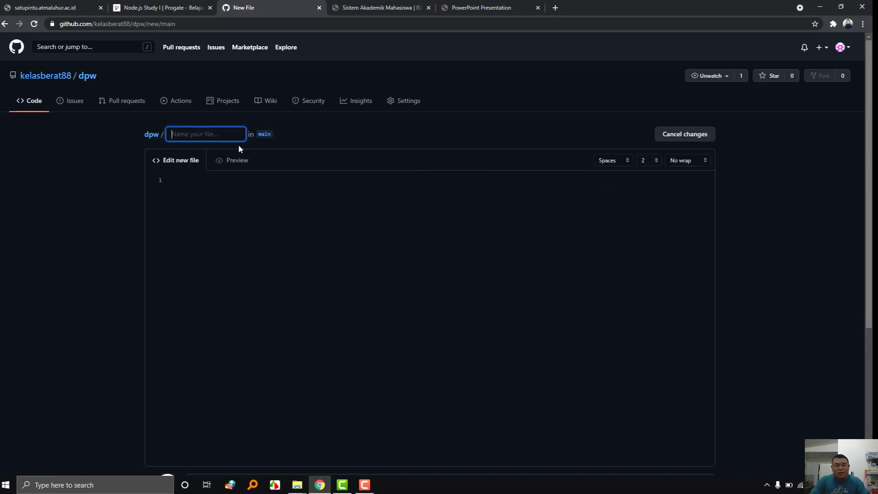
text(3/)
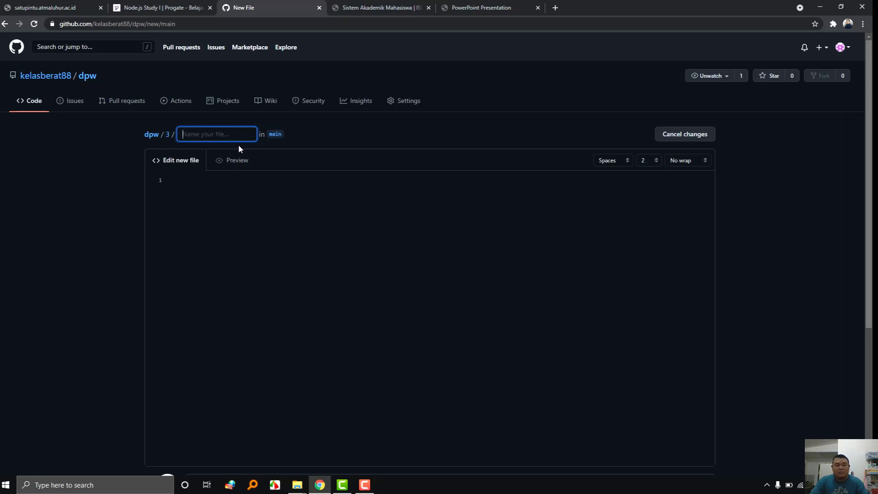
text(readme.md)
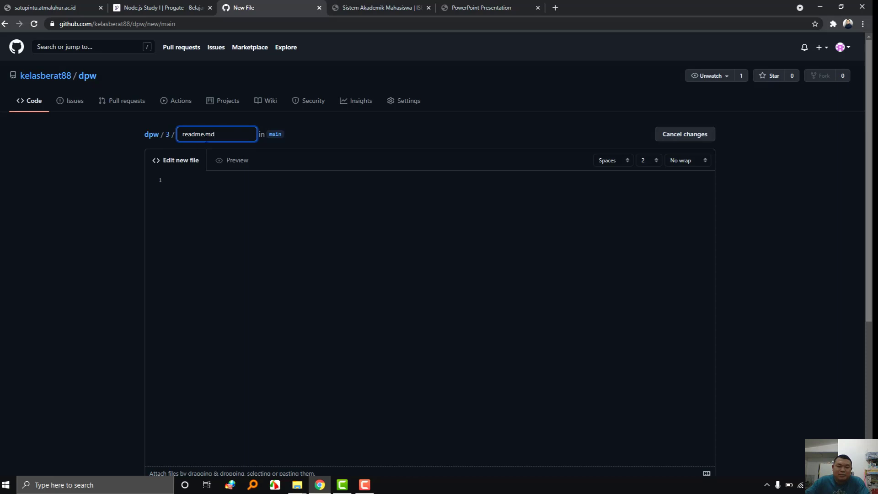
click(217, 221)
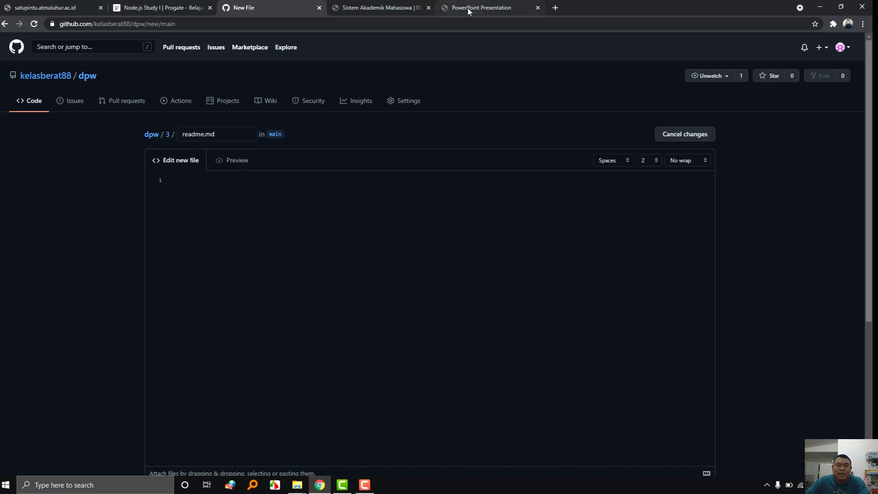
click(467, 8)
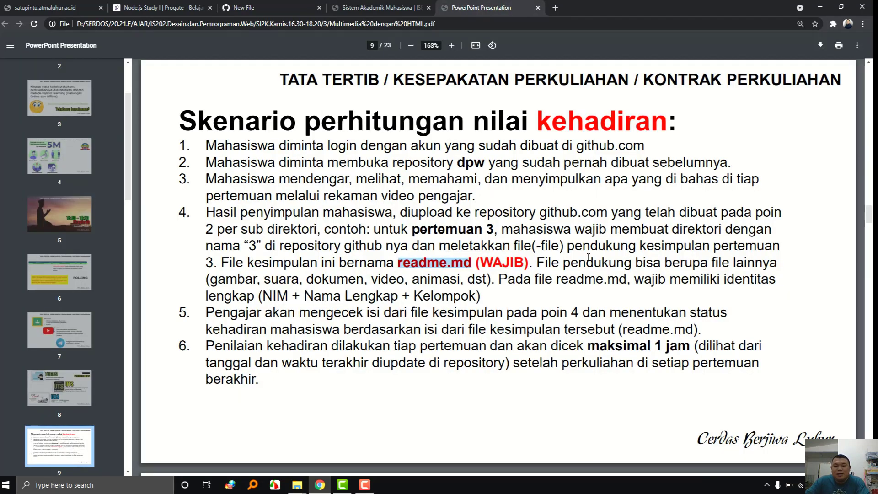
Paste 'NIM + Nama Lengkap + Kelompok' from the course slide as the readme's first line.
drag(340, 277, 486, 279)
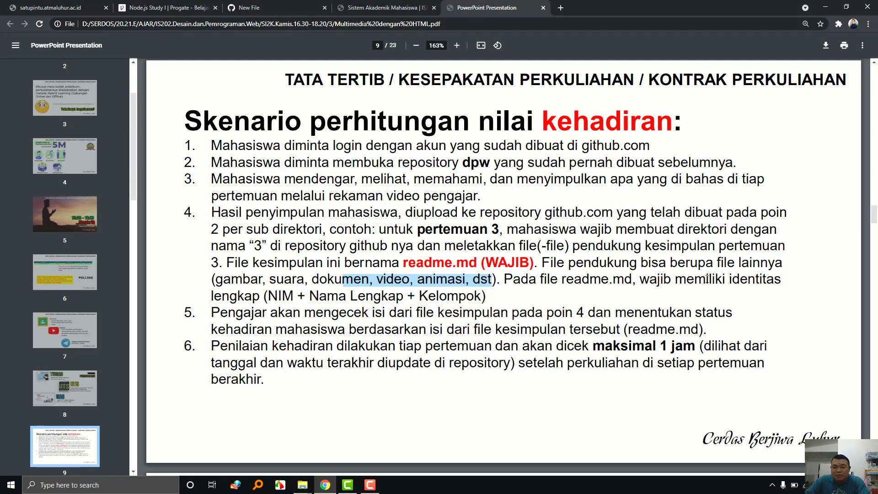
drag(269, 296, 482, 296)
key(ctrl+c)
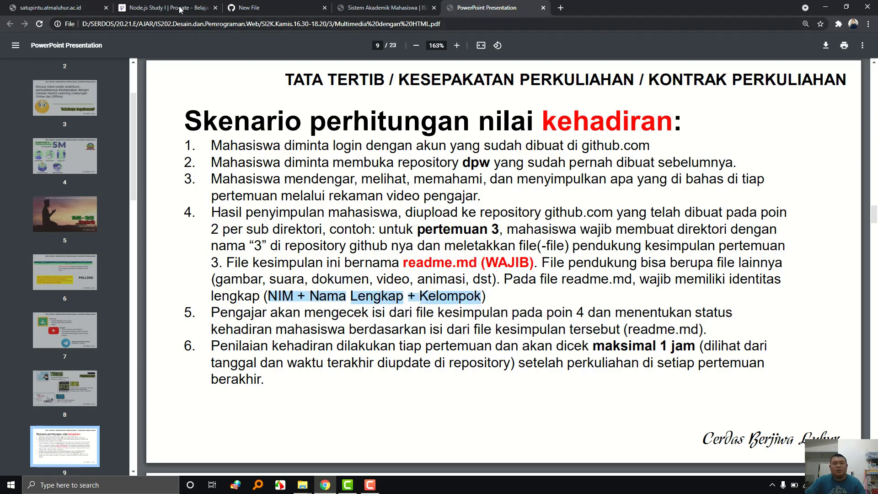
click(194, 12)
click(376, 6)
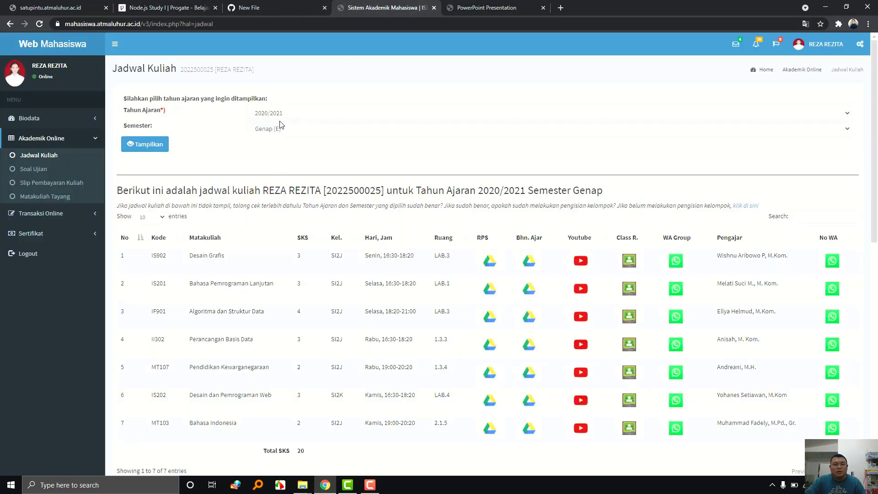
click(264, 9)
click(225, 213)
key(ctrl+v)
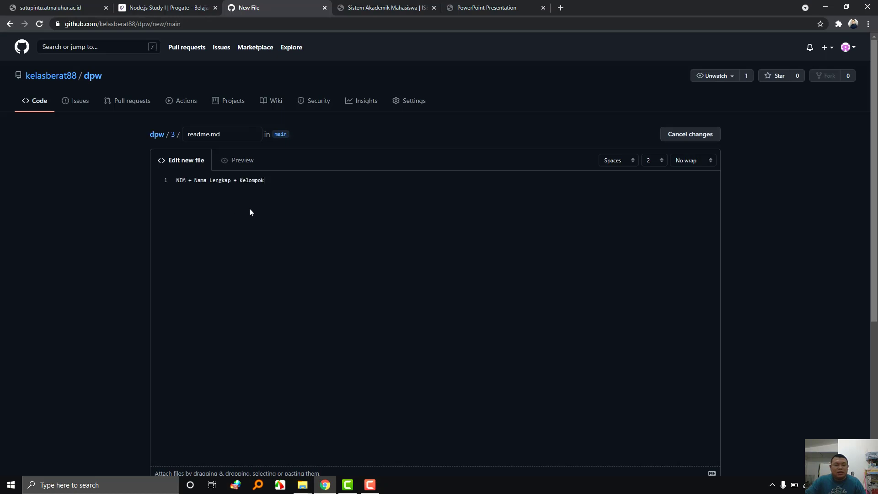
Copy the student's number and name from the academic portal header.
click(359, 8)
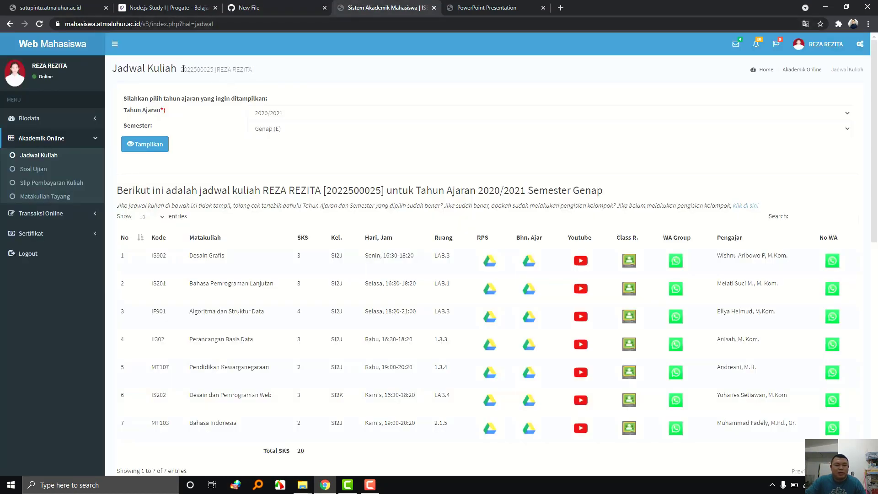
drag(182, 69, 271, 71)
key(ctrl+c)
click(268, 5)
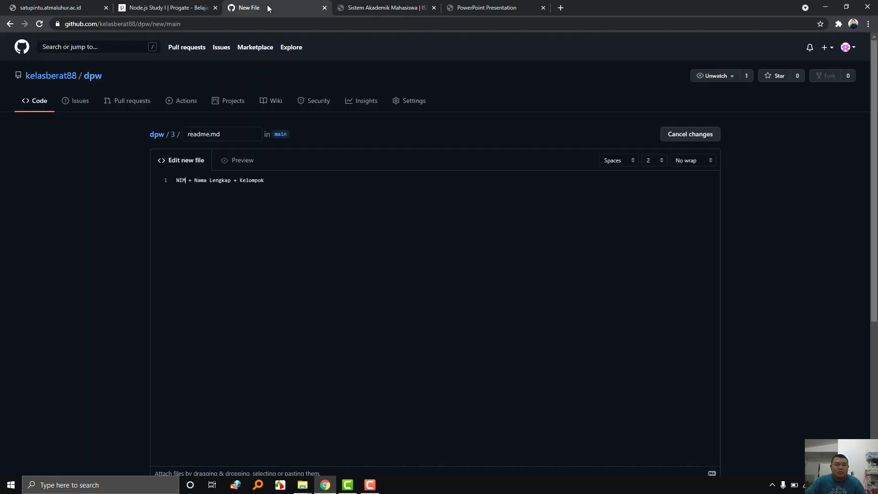
Put the student's NIM after 'NIM =' on line 1, moving the pasted name to line 2.
text(=)
key(Return)
key(ctrl+v)
key(ctrl+plus)
key(ctrl+plus)
key(ctrl+plus)
key(ctrl+plus)
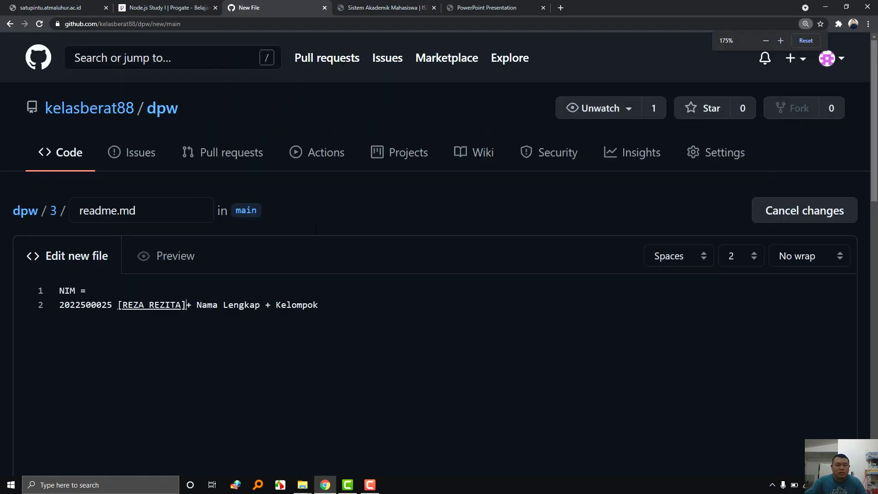
key(Home)
key(ctrl+shift+Right)
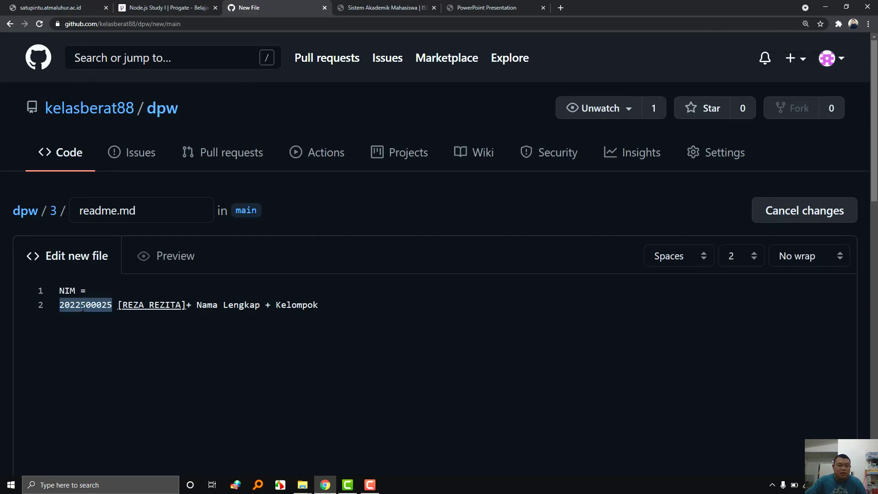
key(ctrl+x)
key(Up)
key(End)
key(ctrl+v)
Make line 2 read 'Nama Lengkap =' followed by the student's name without brackets.
click(66, 305)
text(Nama Lengkap =)
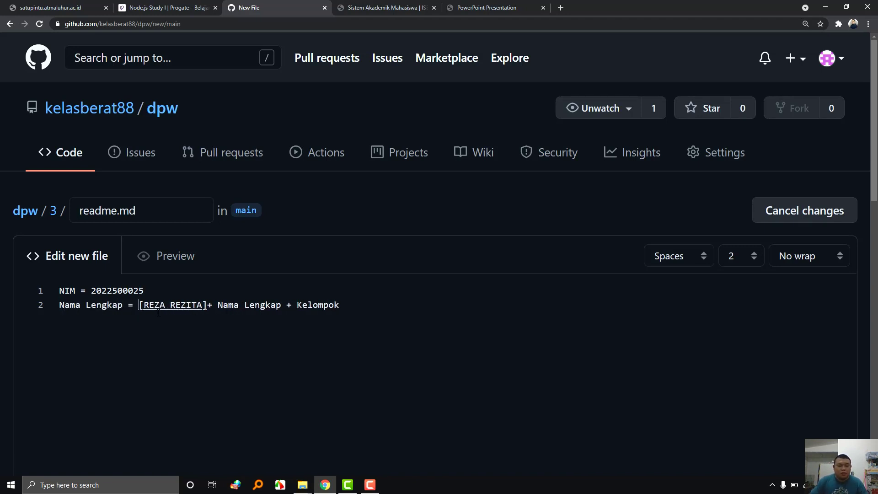
key(Delete)
click(159, 312)
key(Delete)
Set line 3 to 'Kelompok = Si2K' and add blank lines below it.
key(Return)
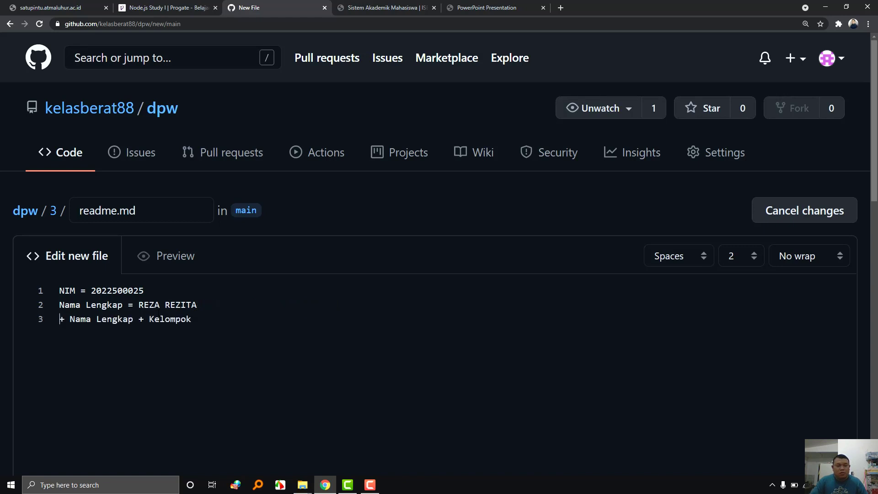
key(ctrl+shift+Right)
key(ctrl+shift+Right)
key(ctrl+shift+Right)
key(ctrl+shift+Right)
key(shift+Right)
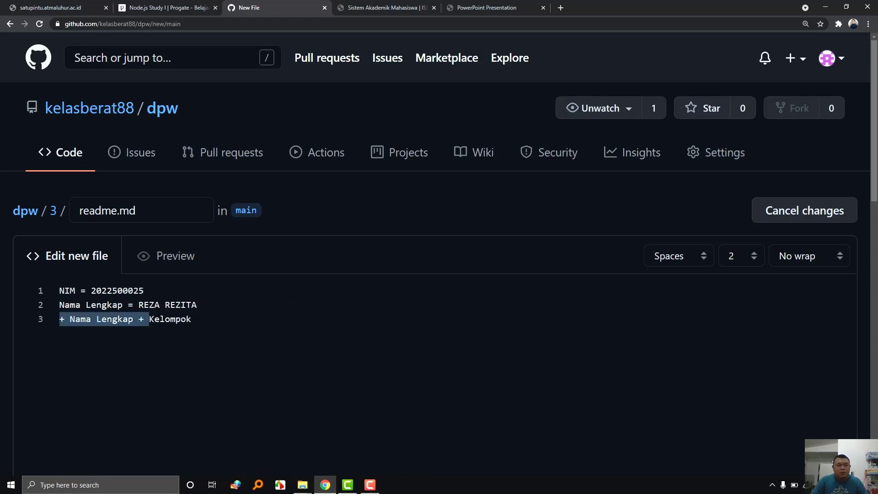
key(BackSpace)
text(Si)
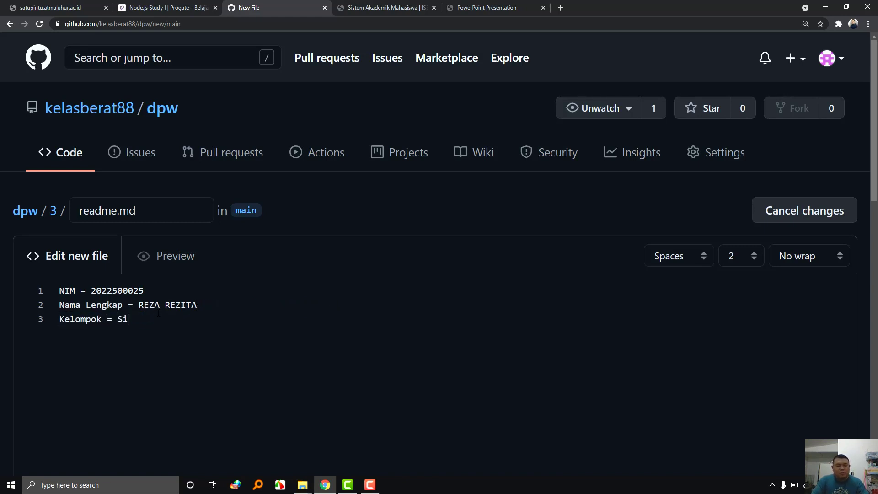
text(2K)
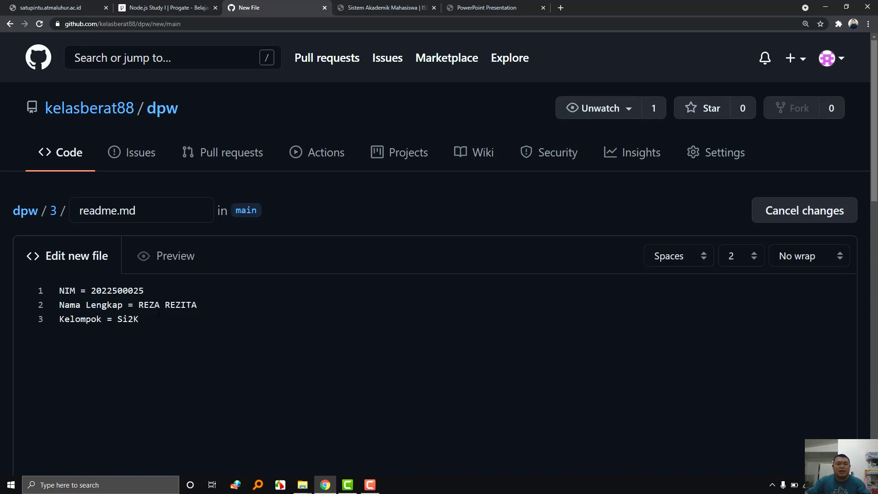
key(Return)
key(Return)
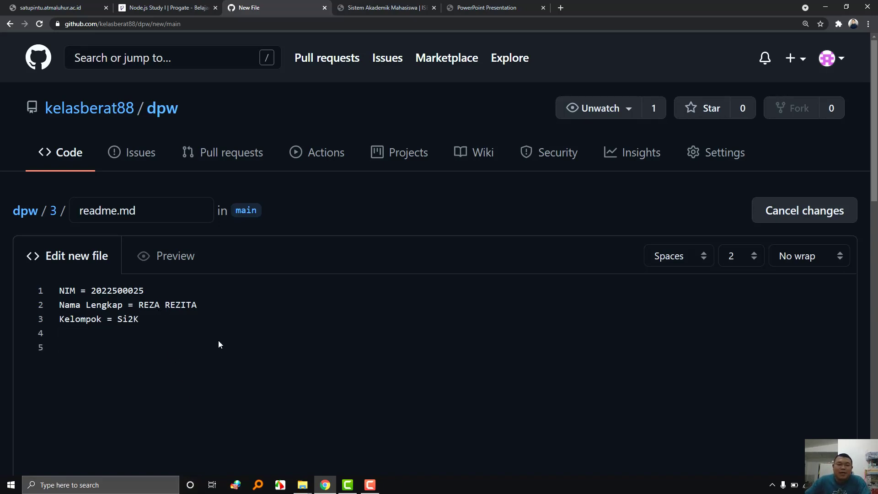
click(471, 8)
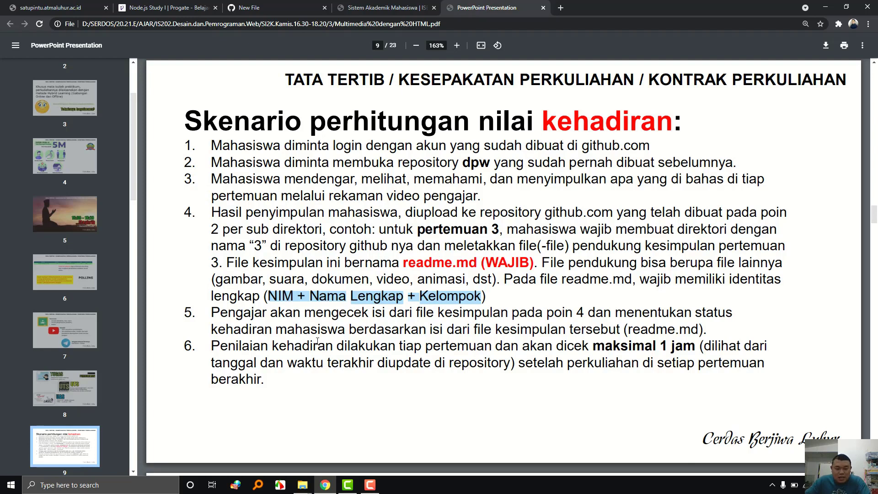
Highlight slide 9's readme rules: required fields, per-meeting grading, 1-hour deadline, update time.
drag(414, 316, 552, 323)
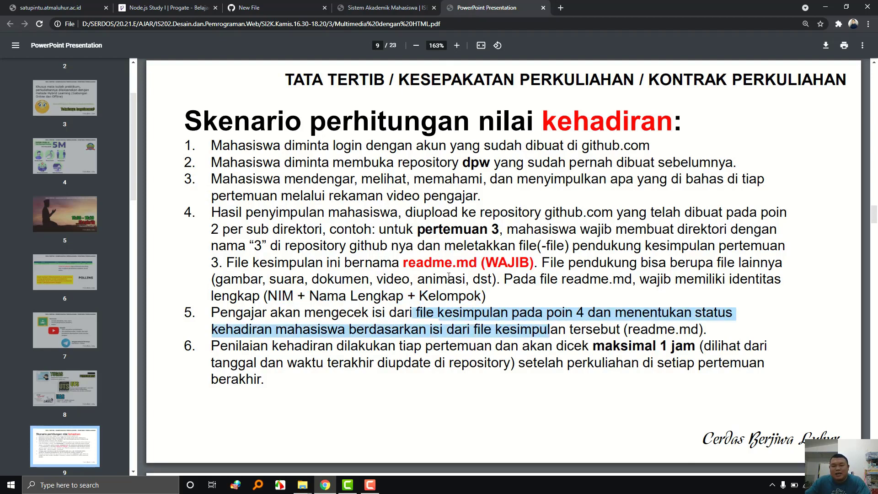
drag(266, 296, 458, 297)
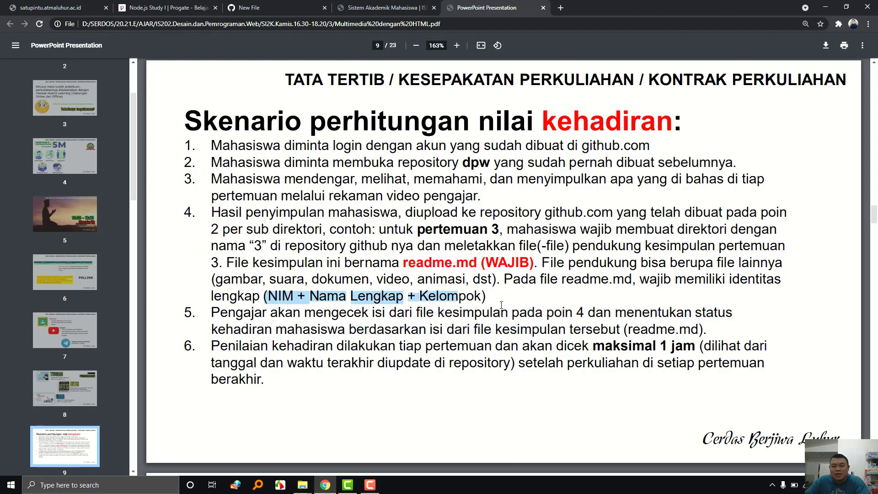
drag(370, 327, 700, 327)
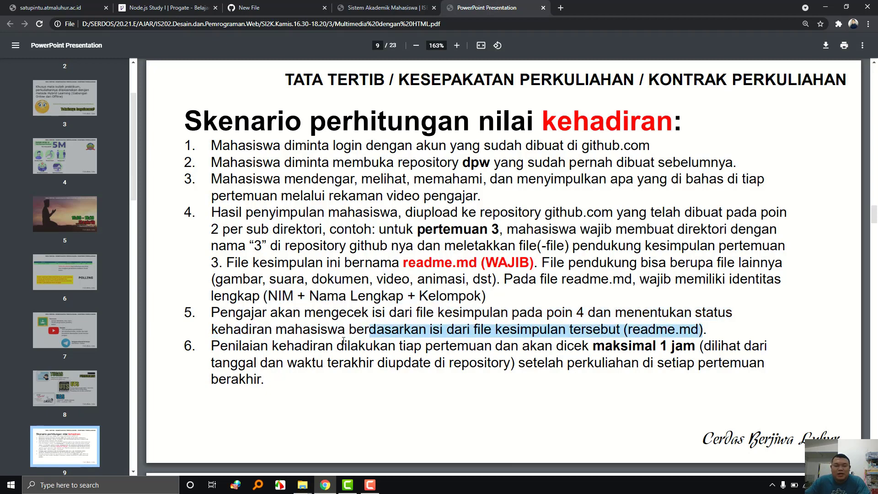
drag(295, 349, 476, 349)
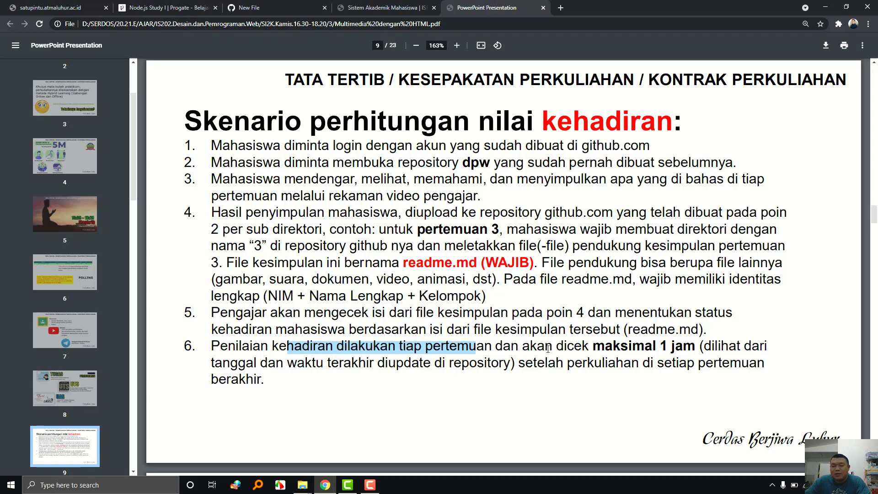
drag(633, 350, 708, 355)
drag(434, 363, 499, 365)
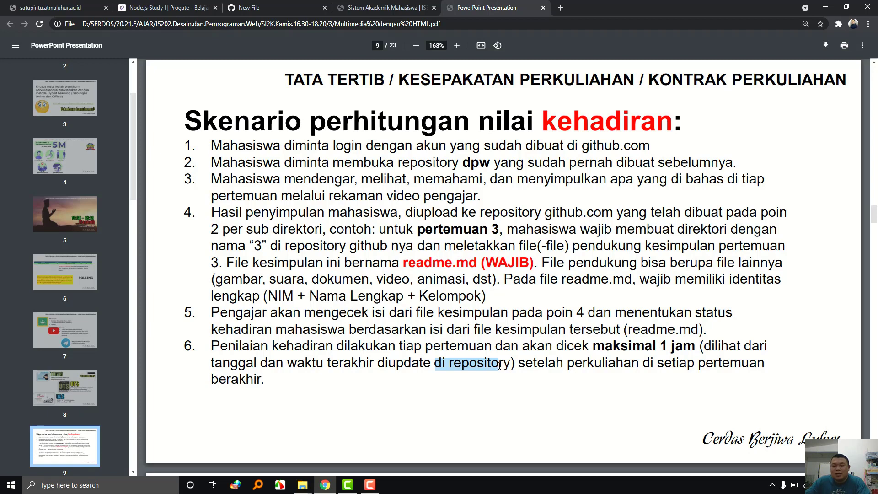
click(263, 11)
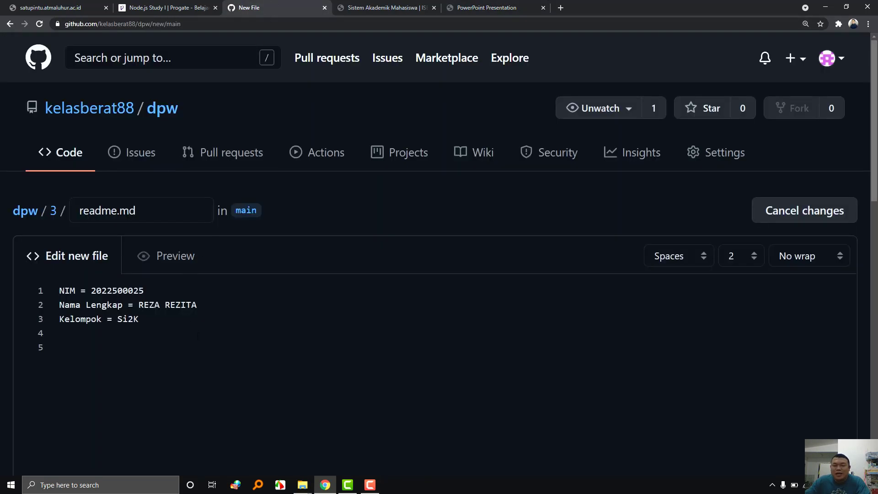
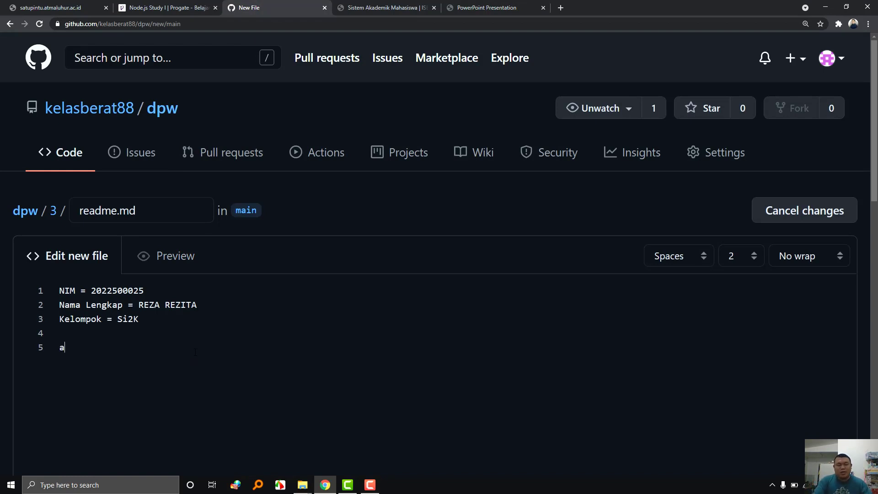
Write the summary '1) belajar multimedia pada halaman web' and '2) belajar link' under the identity lines.
text(hasil saya me)
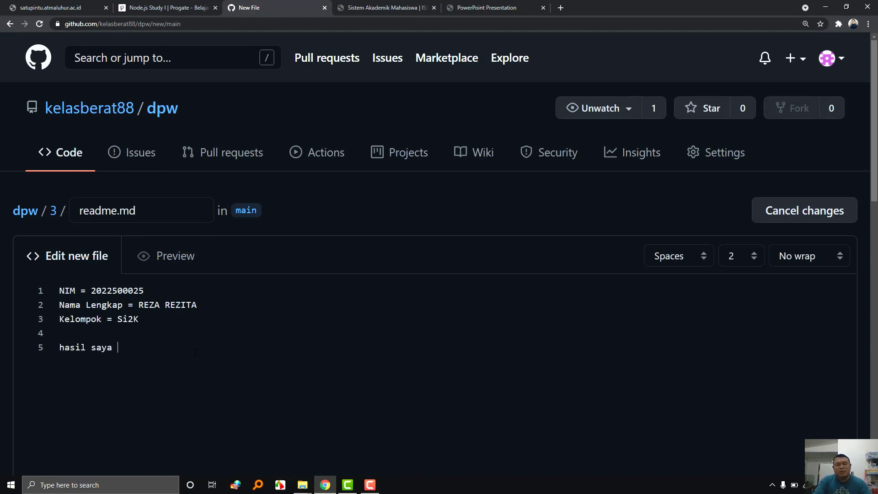
text(nyimpulkan adalah)
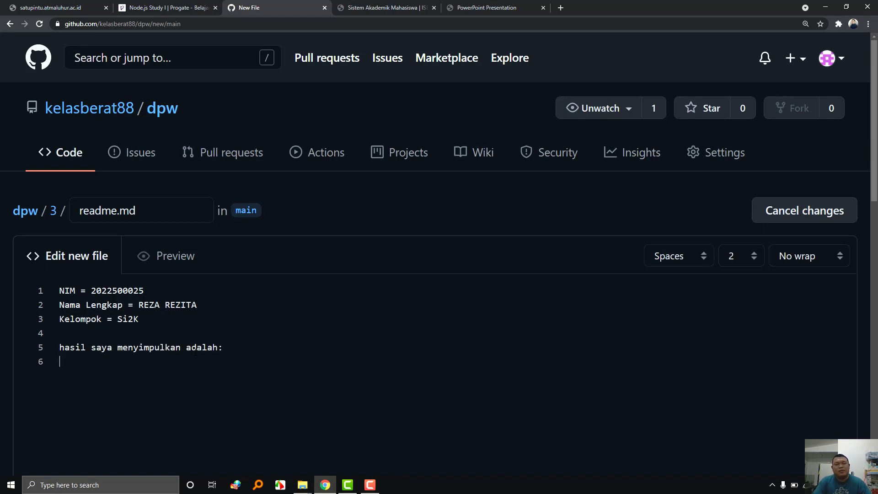
text(: 1) belajar mult)
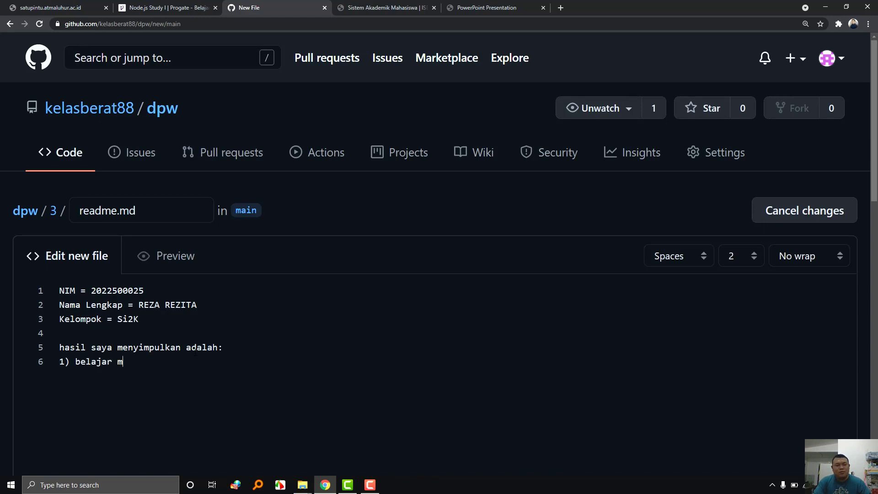
text(imedia pada halaman web)
key(Return)
text(2) 2)
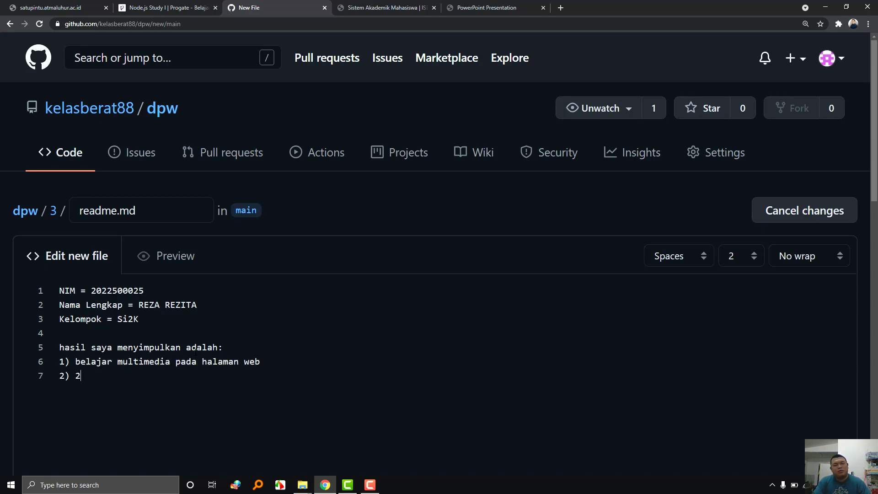
key(BackSpace)
text(belajar link)
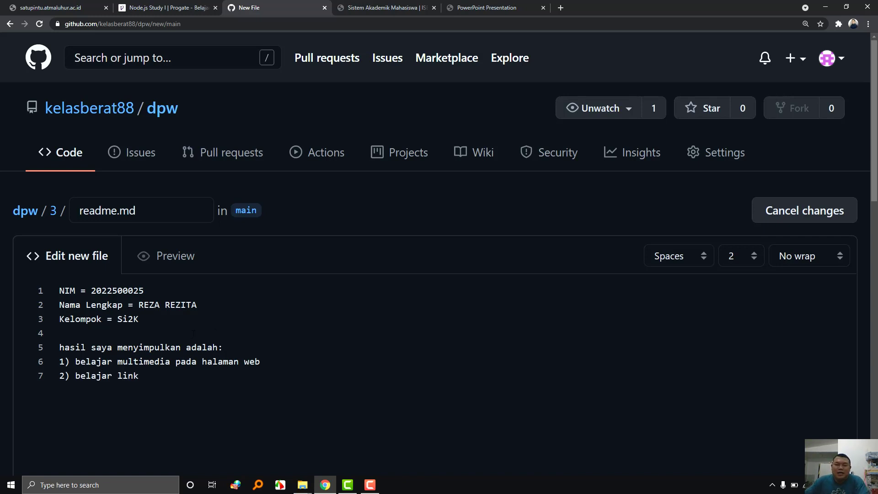
Commit the new readme.md into dpw/3 as 'Create readme.md'.
scroll(205, 328, down, 2)
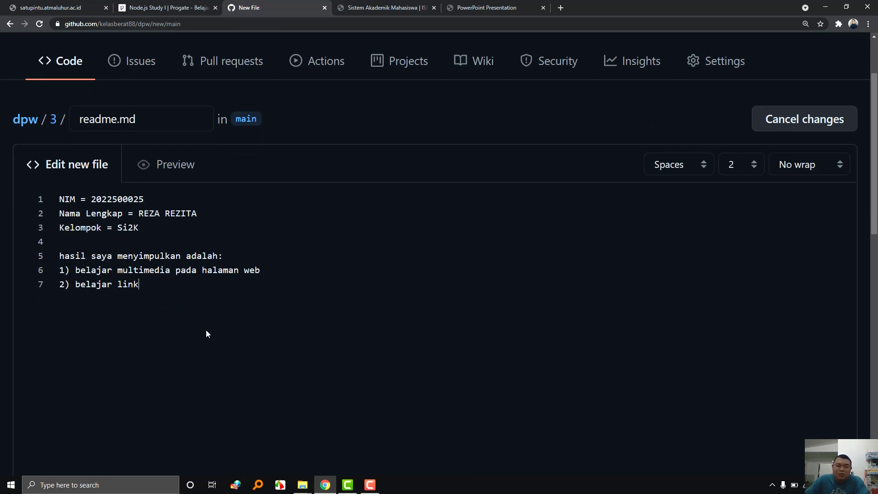
scroll(207, 330, down, 2)
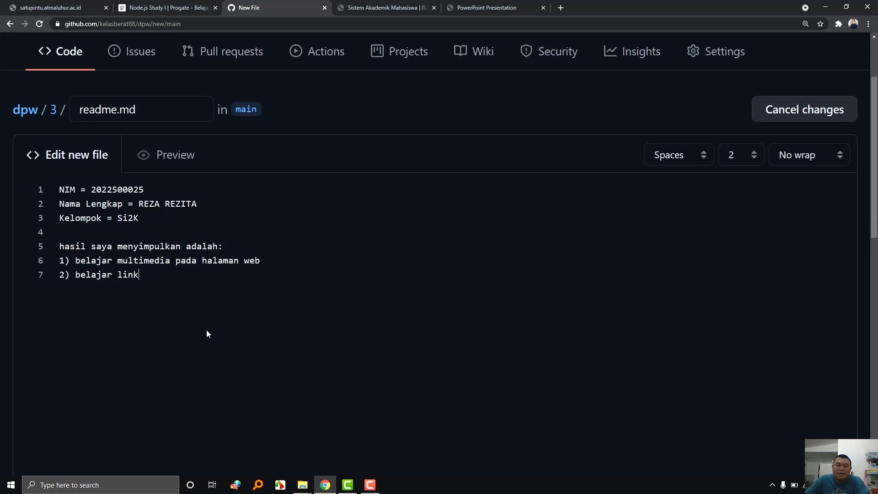
scroll(207, 330, down, 10)
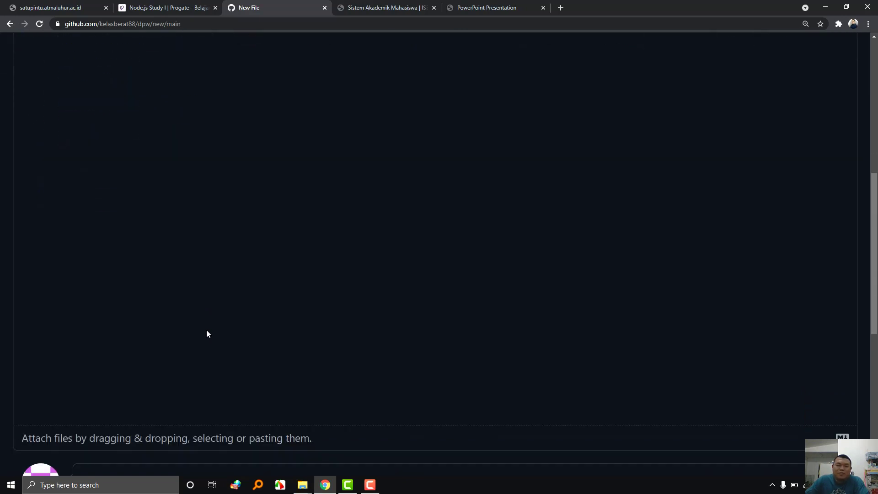
click(132, 389)
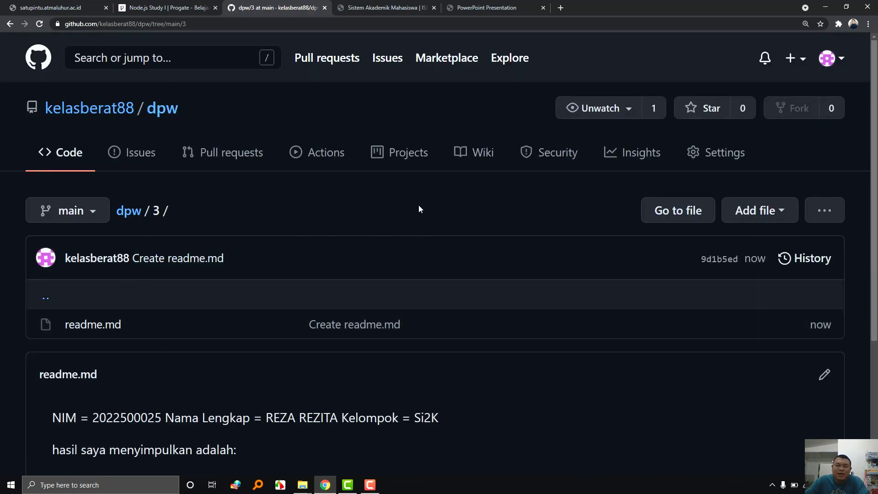
Go to dpw's Pages settings and open the published site link in a new tab.
click(691, 161)
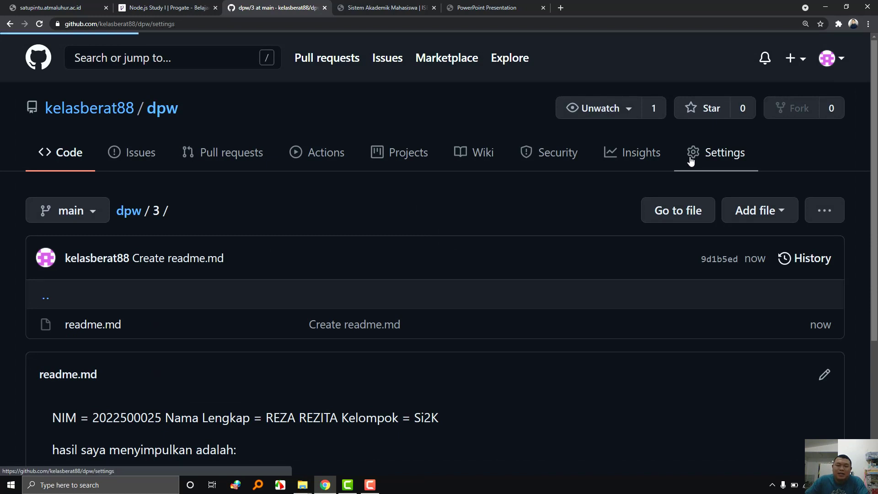
scroll(232, 314, down, 5)
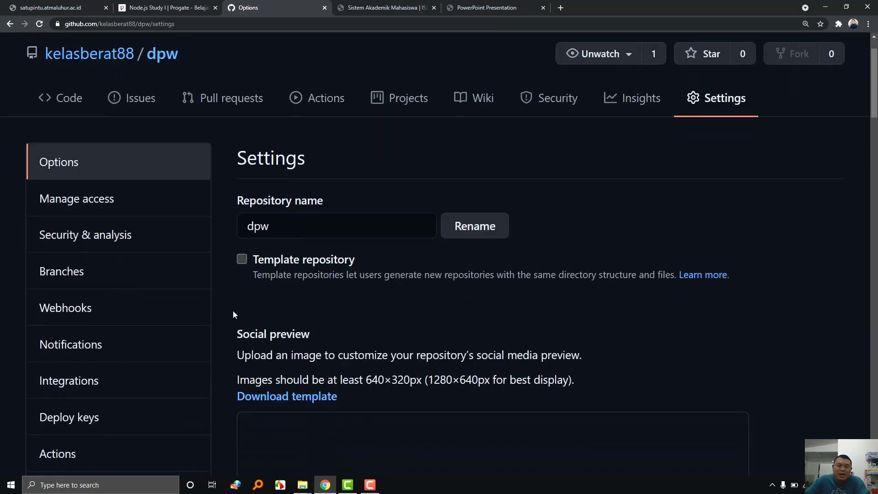
scroll(115, 356, down, 1)
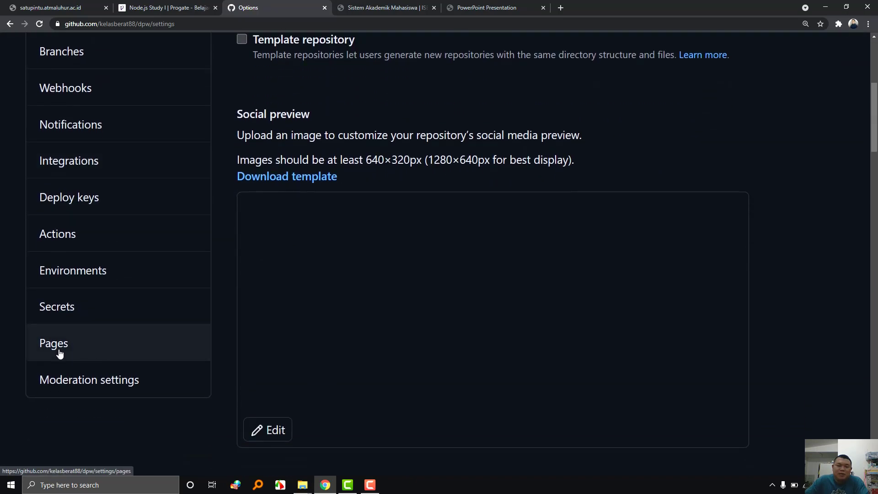
click(58, 351)
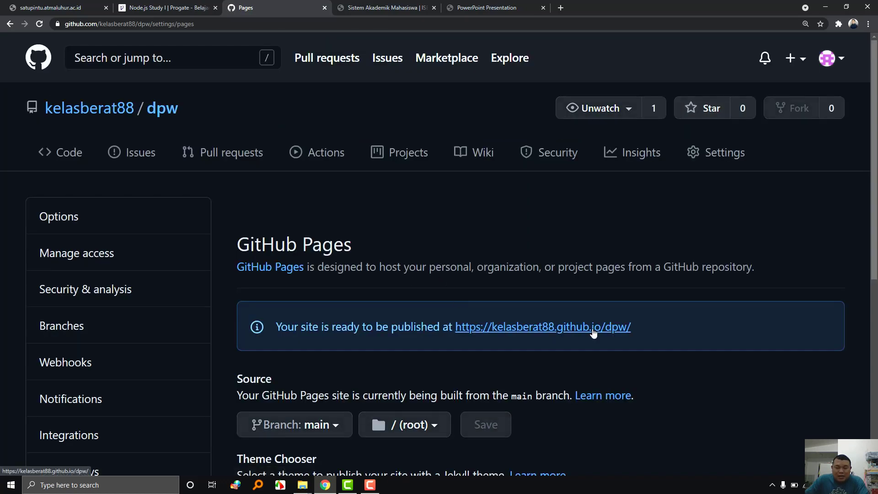
right_click(569, 332)
click(603, 336)
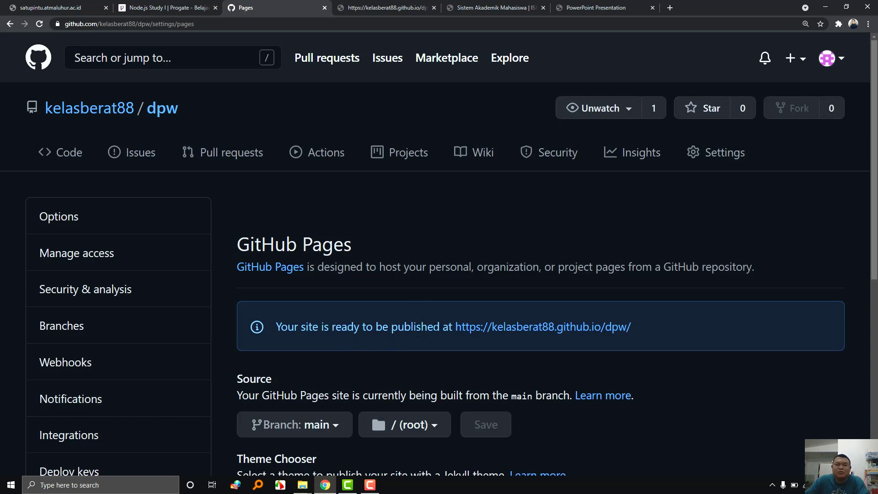
Load kelasberat88.github.io/dpw/3/ zoomed in and highlight the rendered readme text.
click(411, 9)
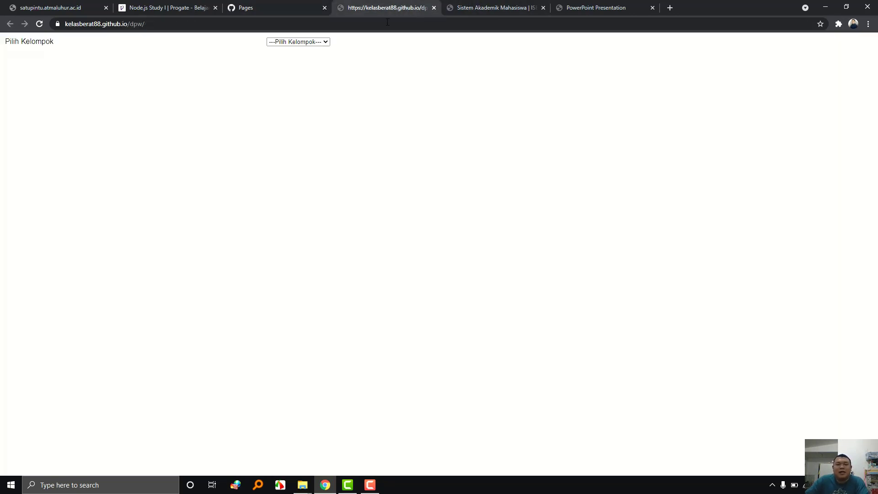
click(160, 27)
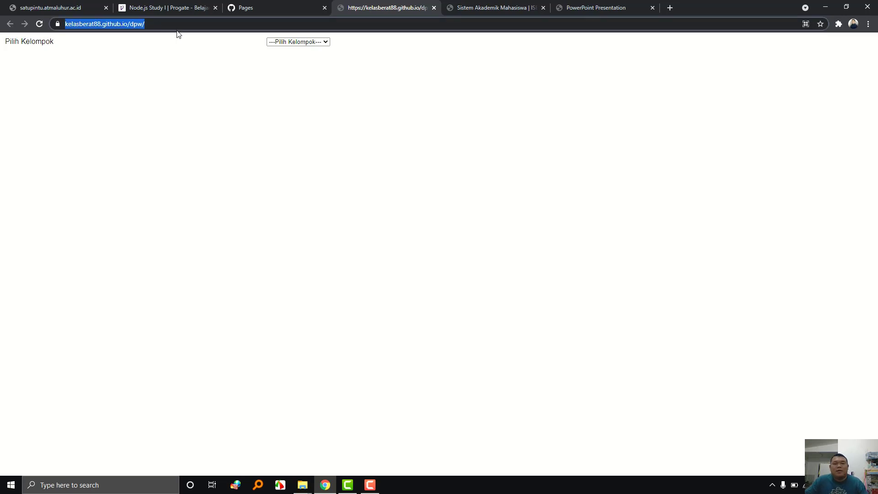
click(195, 24)
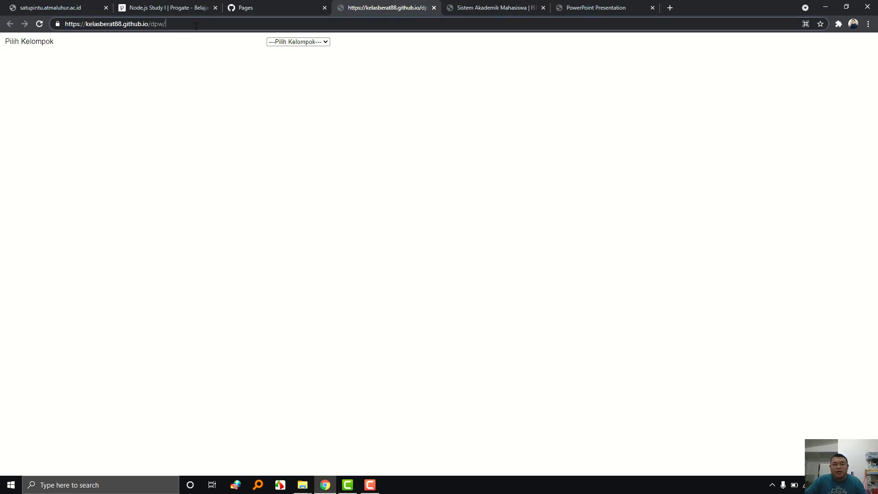
text(3/)
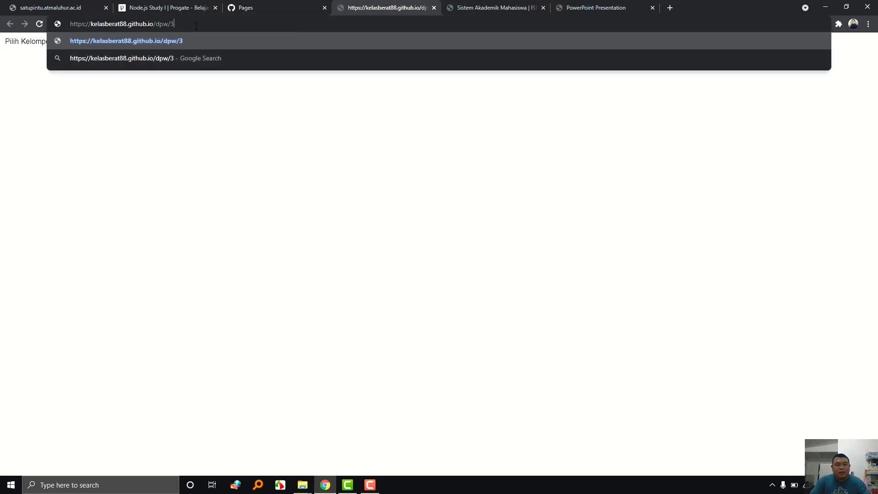
key(Return)
key(ctrl+plus)
key(ctrl+plus)
key(ctrl+plus)
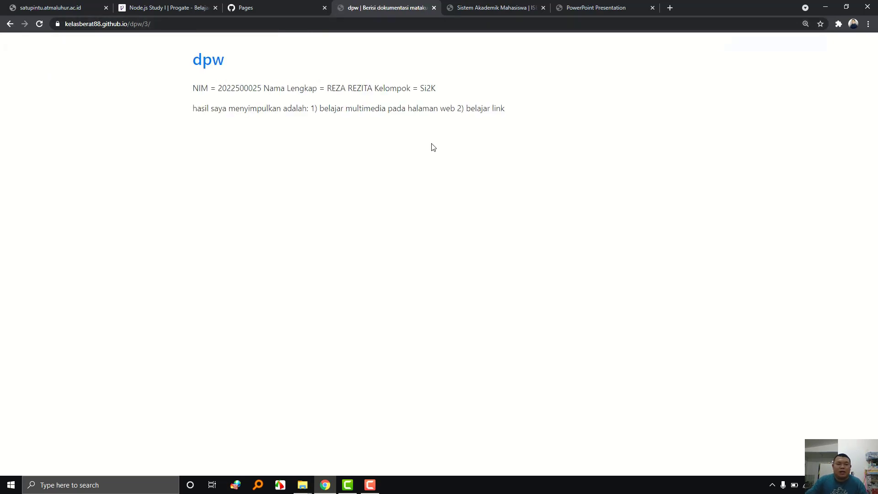
drag(530, 146, 91, 108)
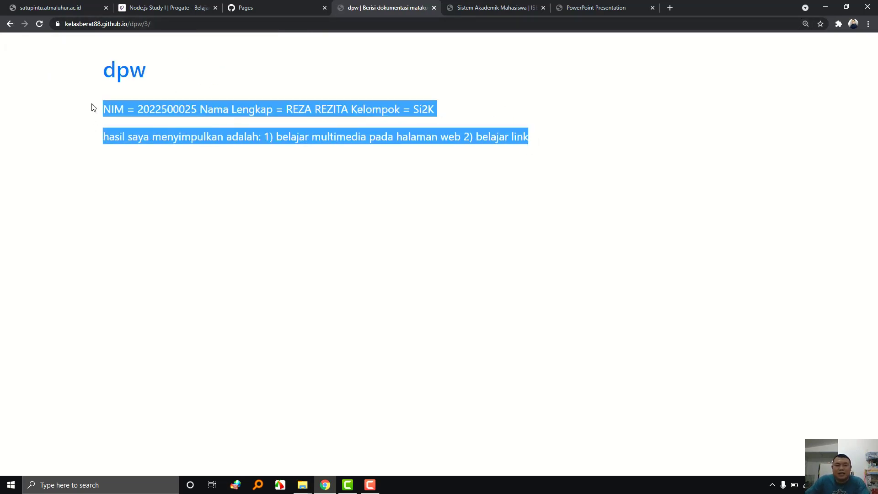
click(285, 7)
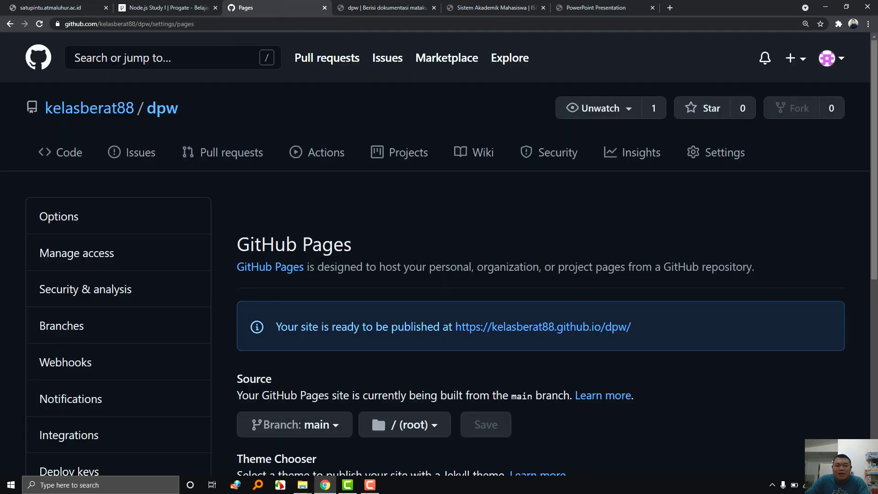
Navigate dpw > 3 > readme.md and open the file in the editor.
scroll(415, 264, down, 1)
click(165, 79)
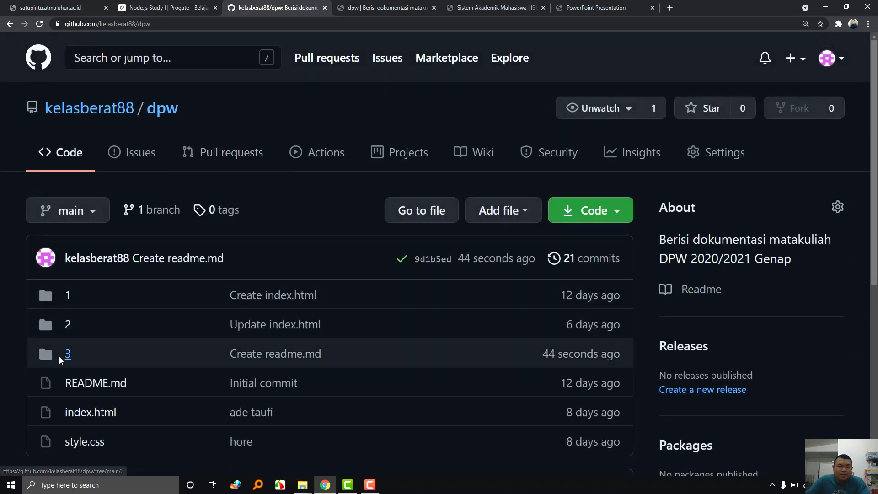
click(67, 354)
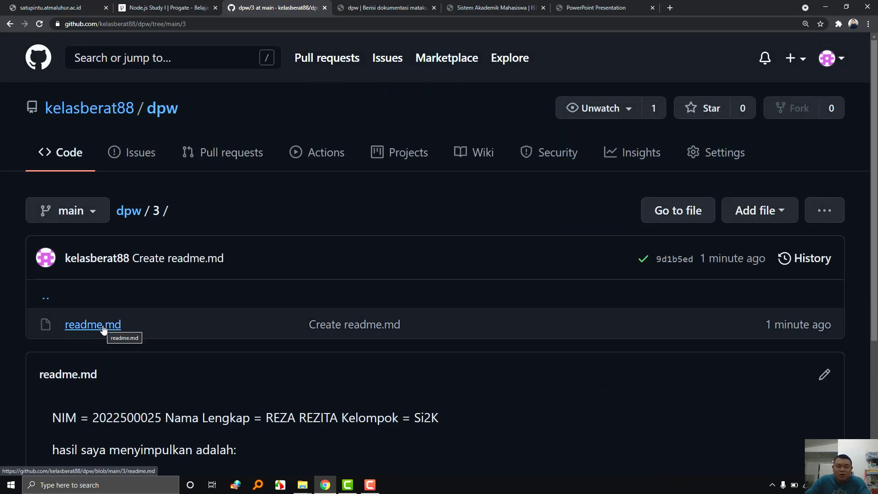
click(104, 328)
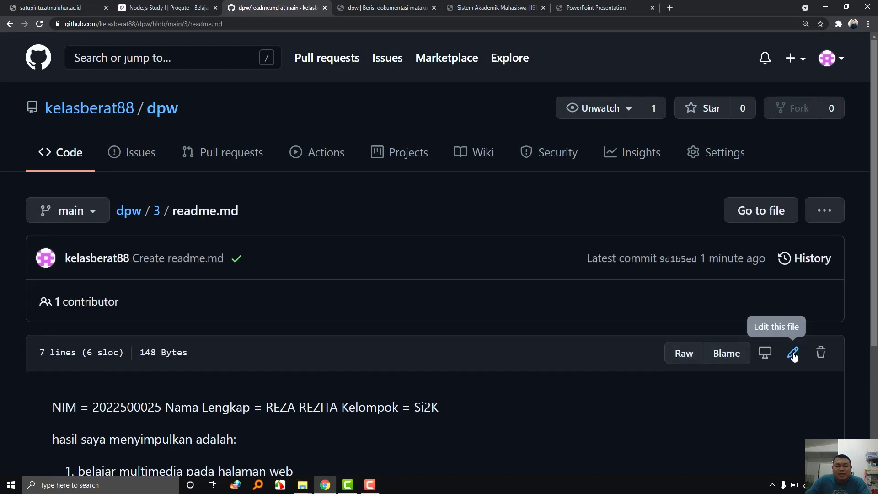
click(794, 353)
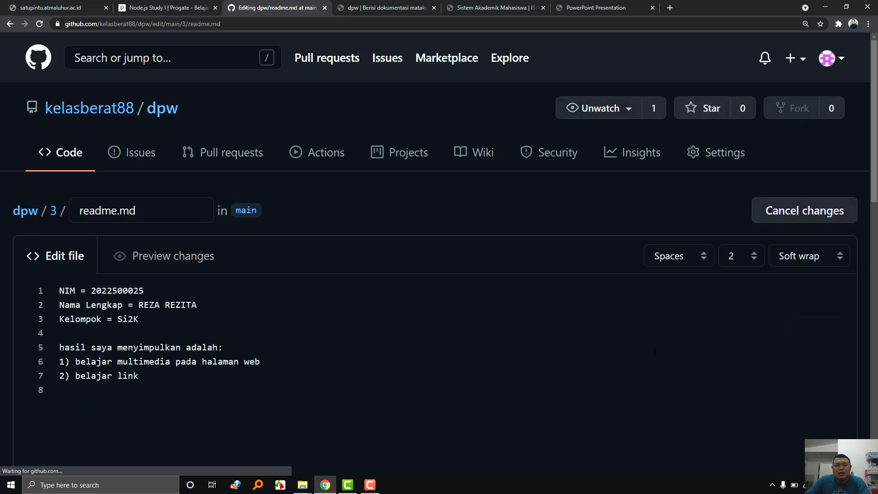
Append a <br> tag to the end of every line in readme.md.
click(151, 290)
text(<br>)
key(shift+Left)
key(shift+Left)
key(shift+Left)
key(shift+Left)
key(ctrl+c)
click(222, 305)
key(ctrl+v)
key(Down)
key(ctrl+v)
key(Down)
key(ctrl+v)
key(Down)
key(End)
key(ctrl+v)
key(Down)
key(End)
key(ctrl+v)
key(Down)
key(ctrl+v)
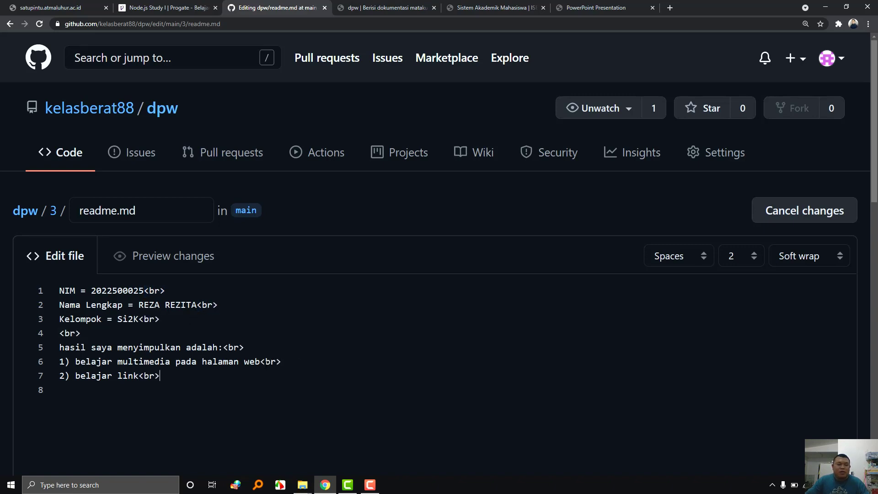
Commit the <br> edit of readme.md to the main branch.
scroll(393, 353, down, 4)
scroll(392, 352, down, 10)
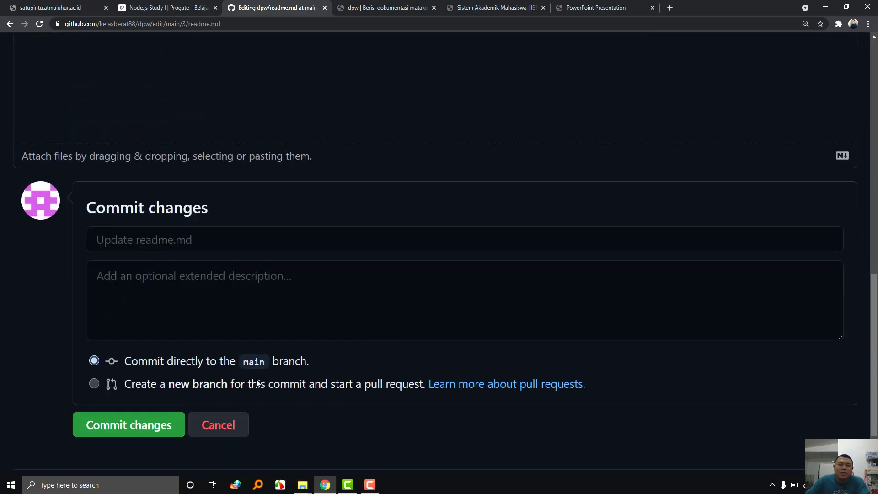
click(141, 424)
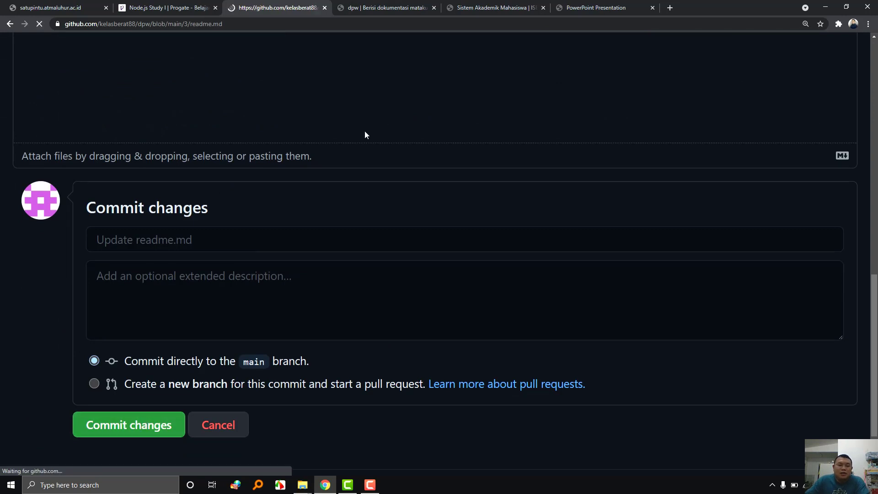
Reload the published dpw/3 page twice, then copy its URL from the address bar.
click(399, 8)
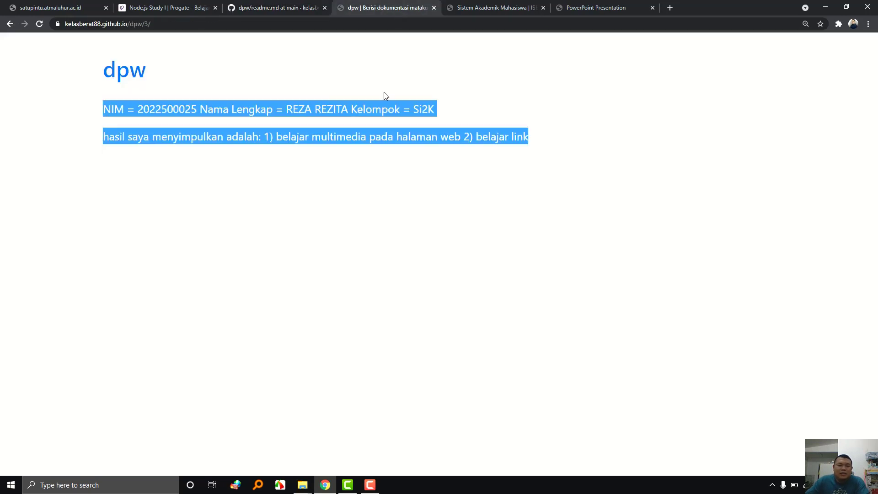
key(F5)
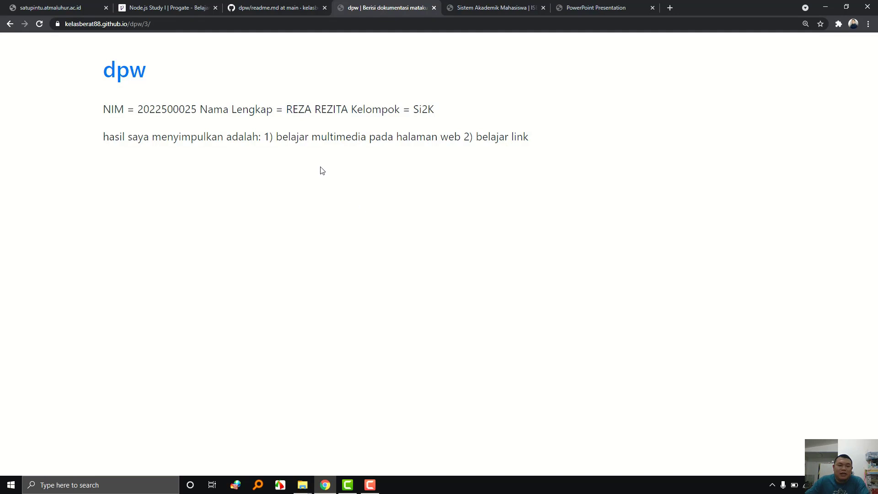
key(F5)
click(227, 23)
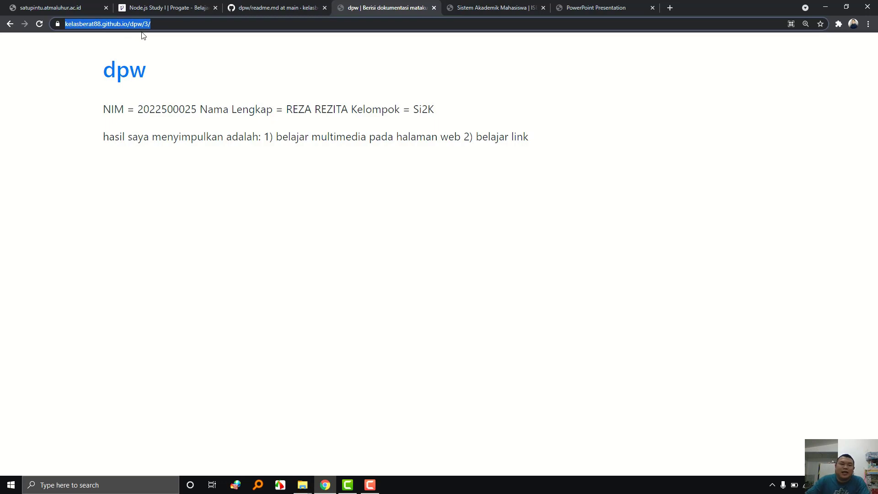
right_click(104, 28)
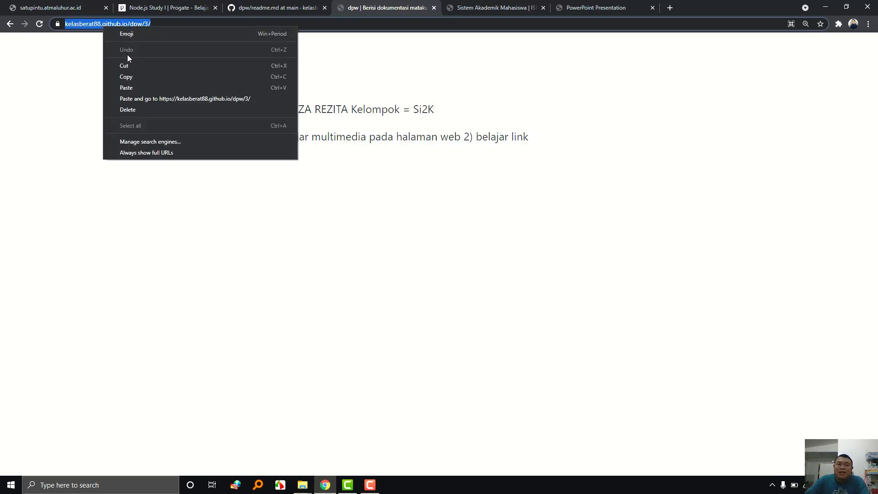
click(139, 77)
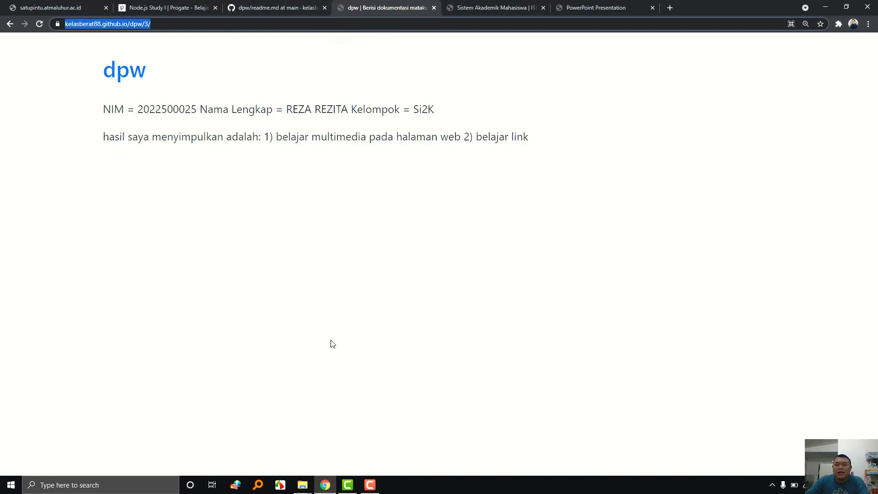
Go to slide 10 of the course slides and highlight 'tugas' in the title and 'dpw' in item 2.
click(596, 7)
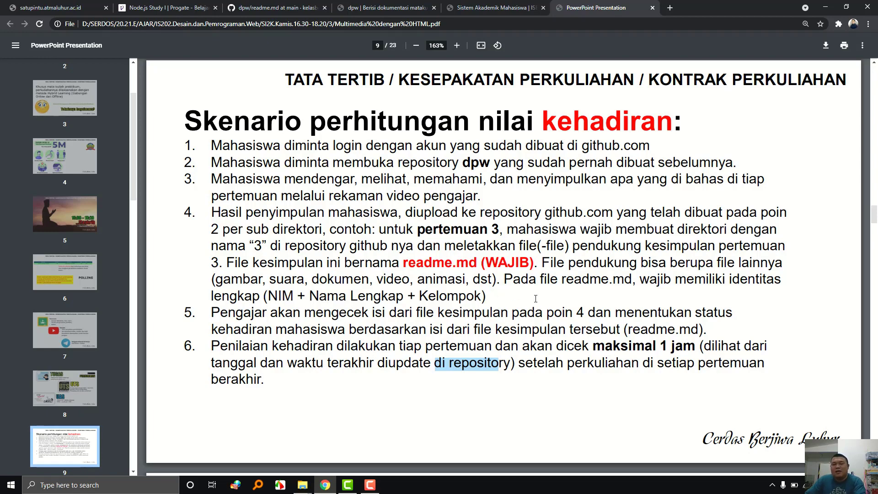
key(Right)
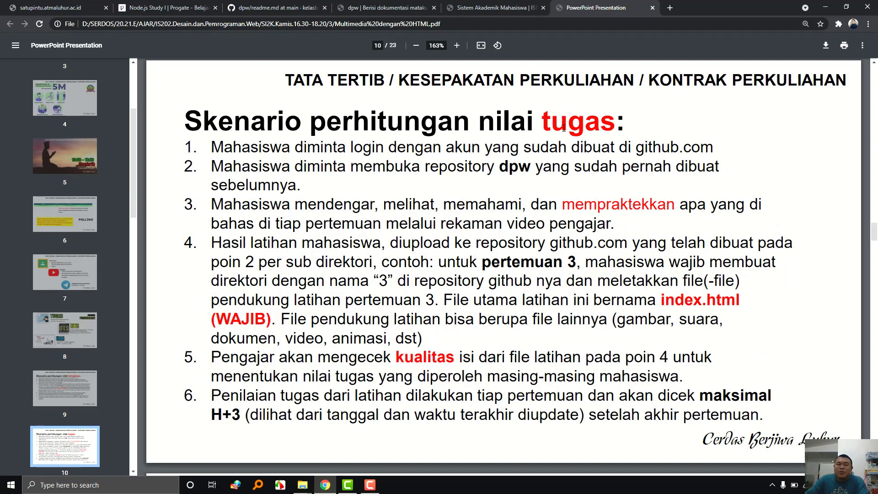
drag(536, 119, 571, 129)
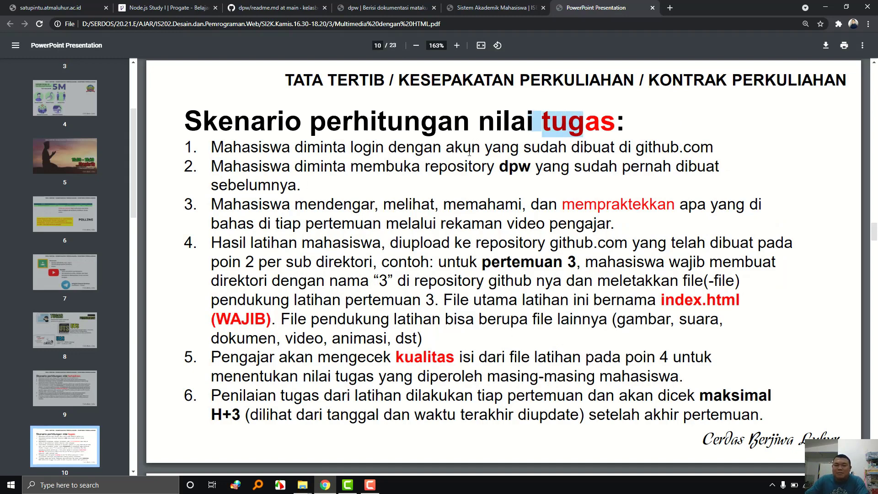
drag(500, 166, 524, 168)
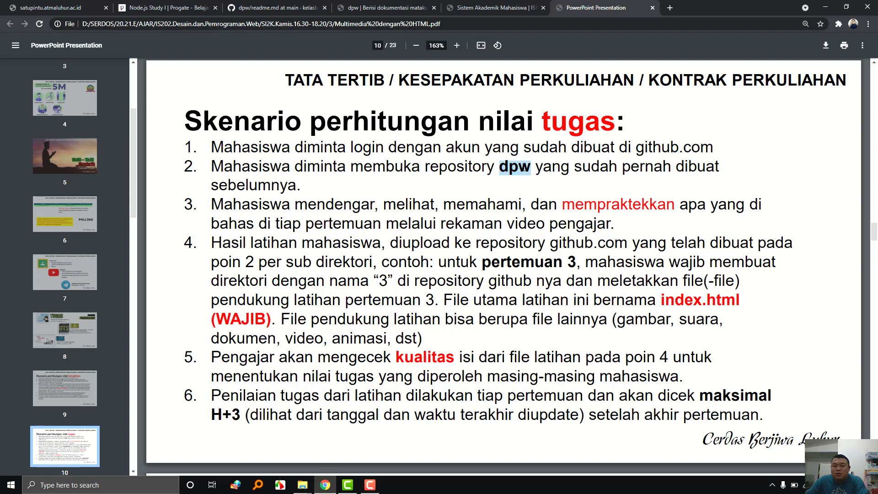